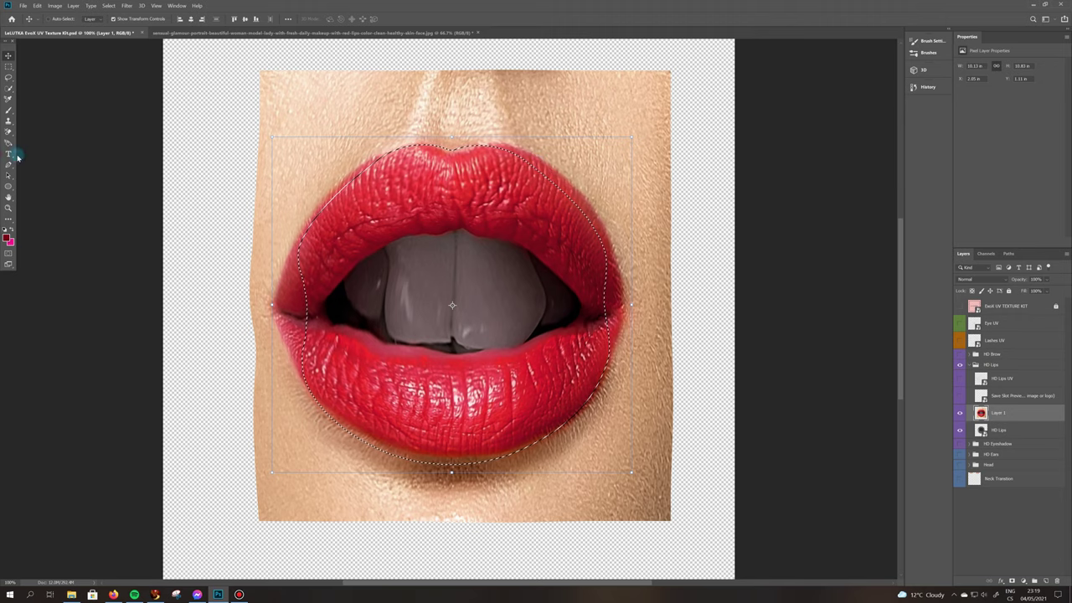
Drop the current lip selection and fade Layer 1 to 49% fill.
click(9, 66)
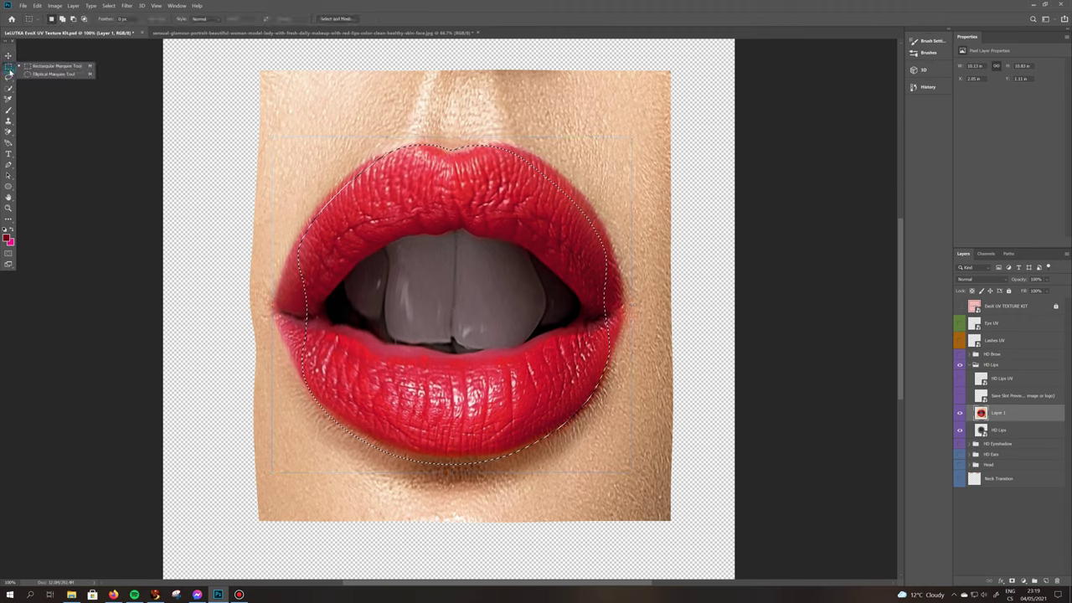
drag(63, 110, 63, 114)
click(534, 214)
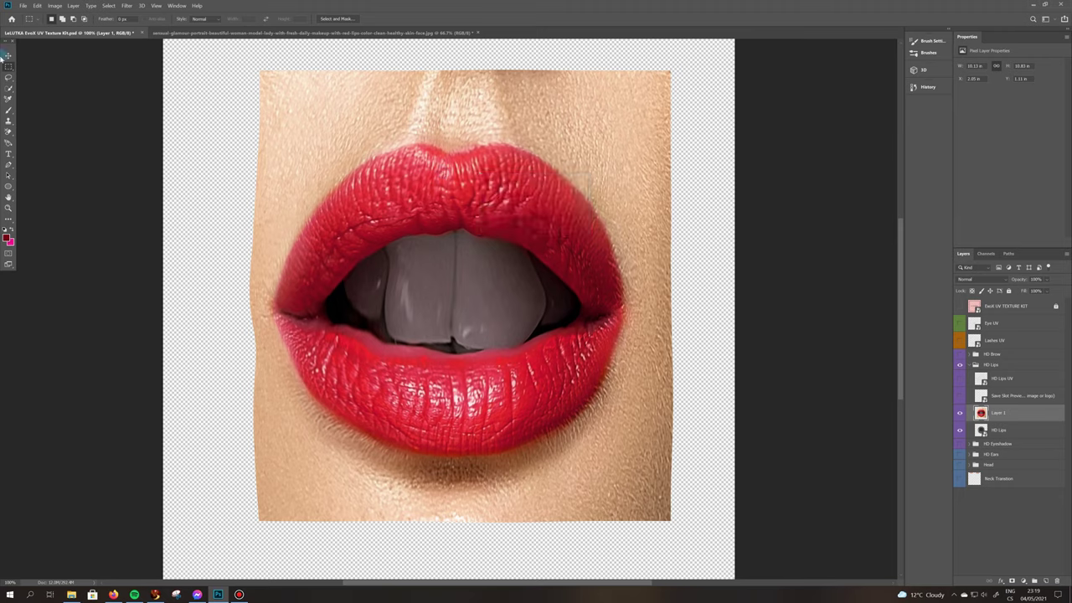
key(v)
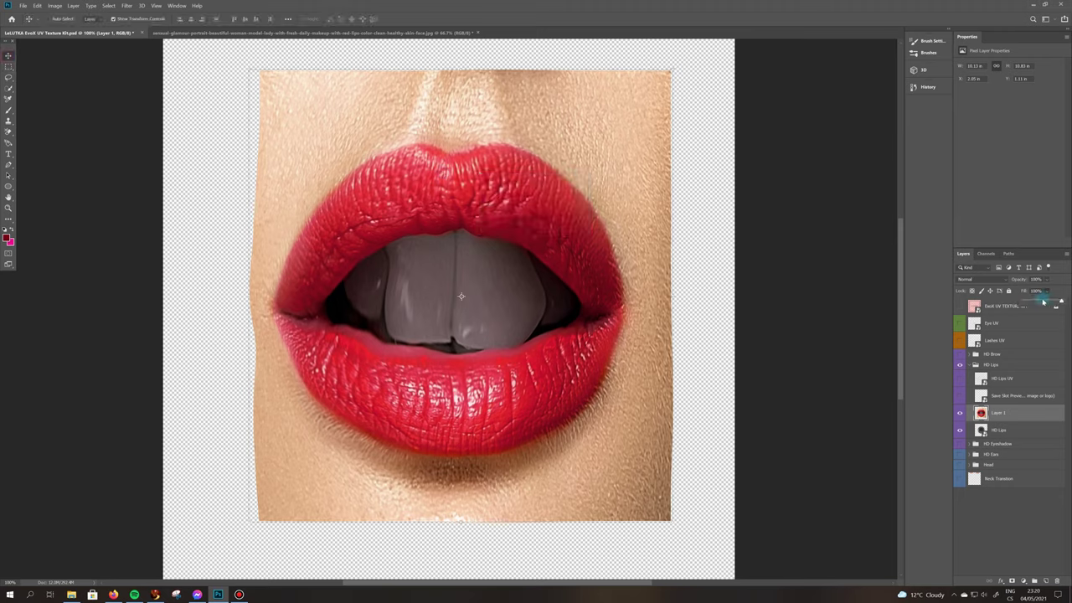
drag(1043, 303, 1041, 301)
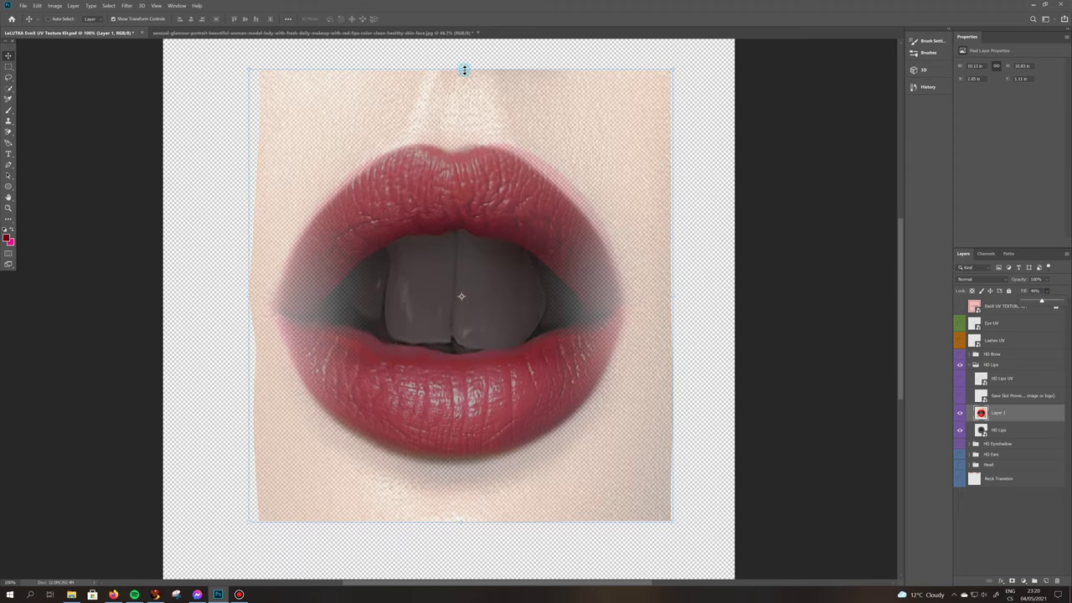
Stretch the lips photo taller to about 105% height and commit the transform.
mouse_move(463, 71)
mouse_down()
mouse_move(461, 47)
mouse_move(461, 60)
mouse_up()
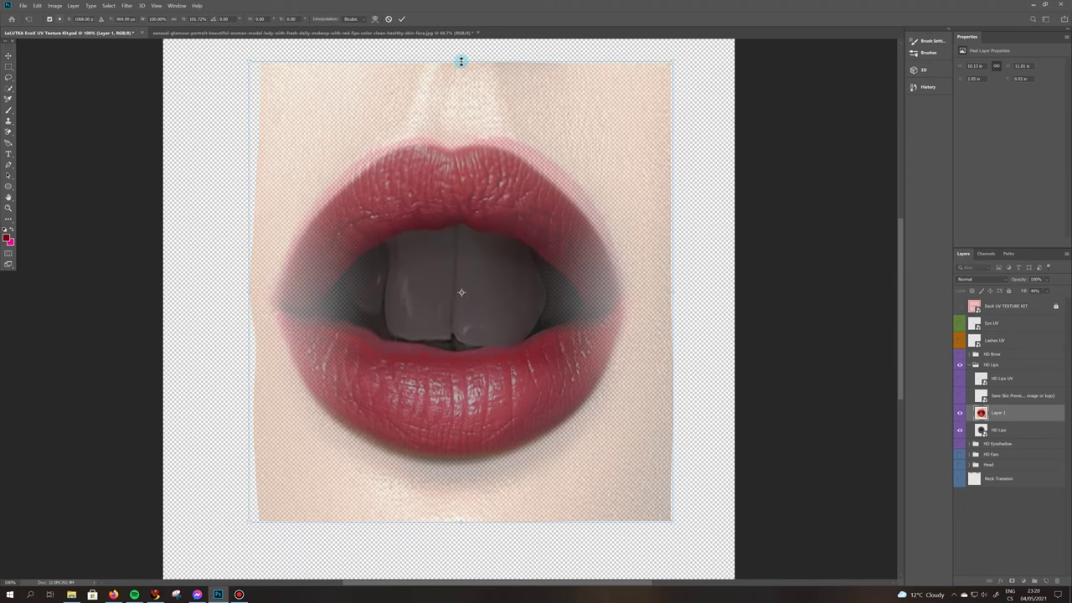
drag(459, 524, 459, 537)
drag(458, 58, 455, 55)
key(Return)
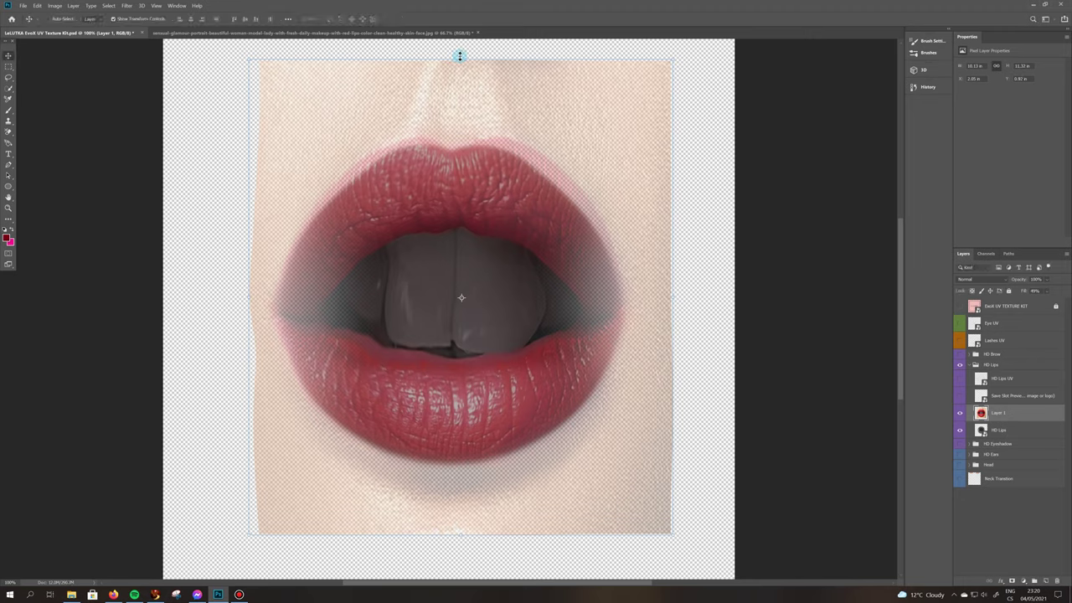
click(132, 8)
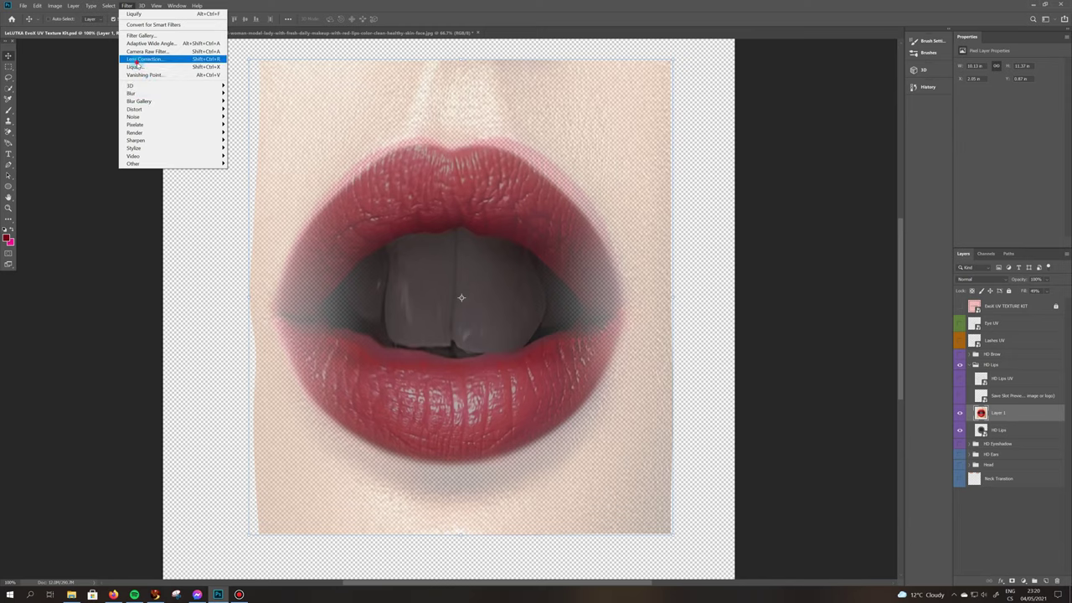
Liquify with the template backdrop visible, warping the upper lip's right side and centre up to the outline.
click(144, 67)
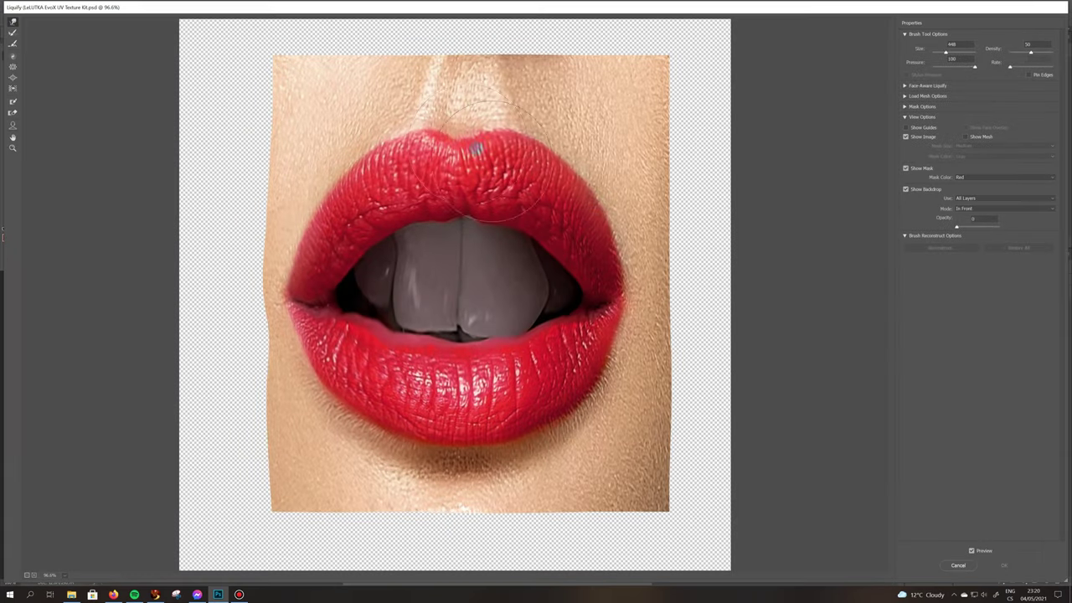
click(980, 226)
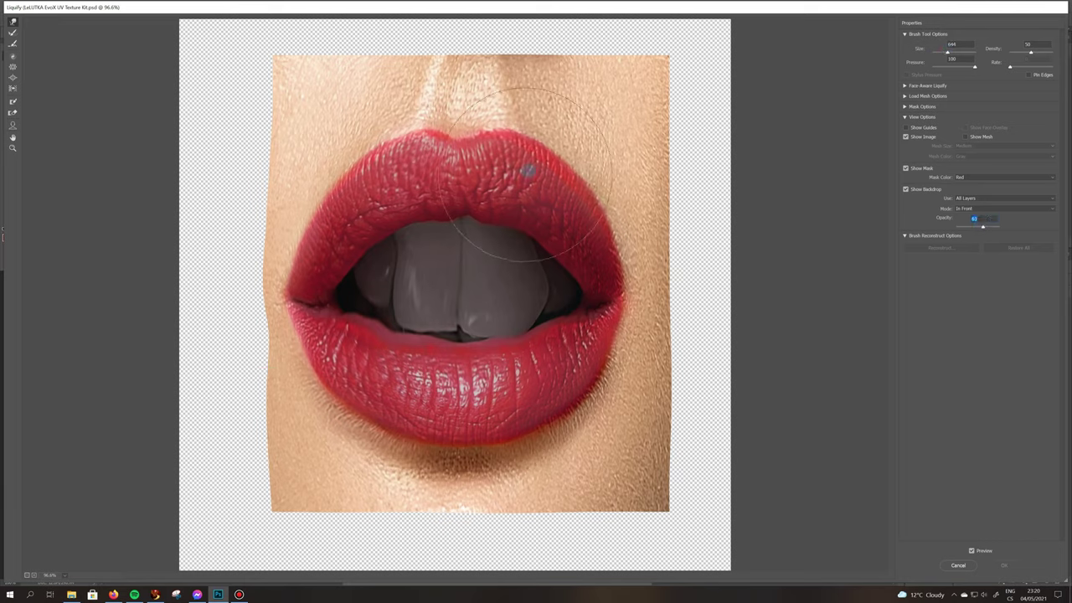
mouse_move(530, 155)
mouse_down()
mouse_move(550, 156)
mouse_move(590, 197)
mouse_up()
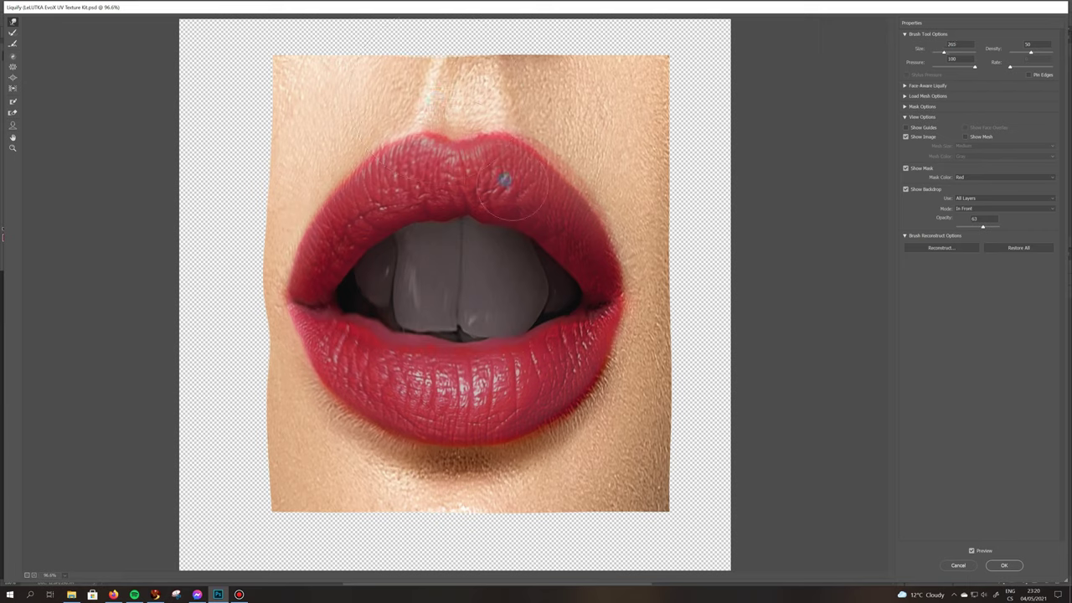
drag(453, 155, 456, 147)
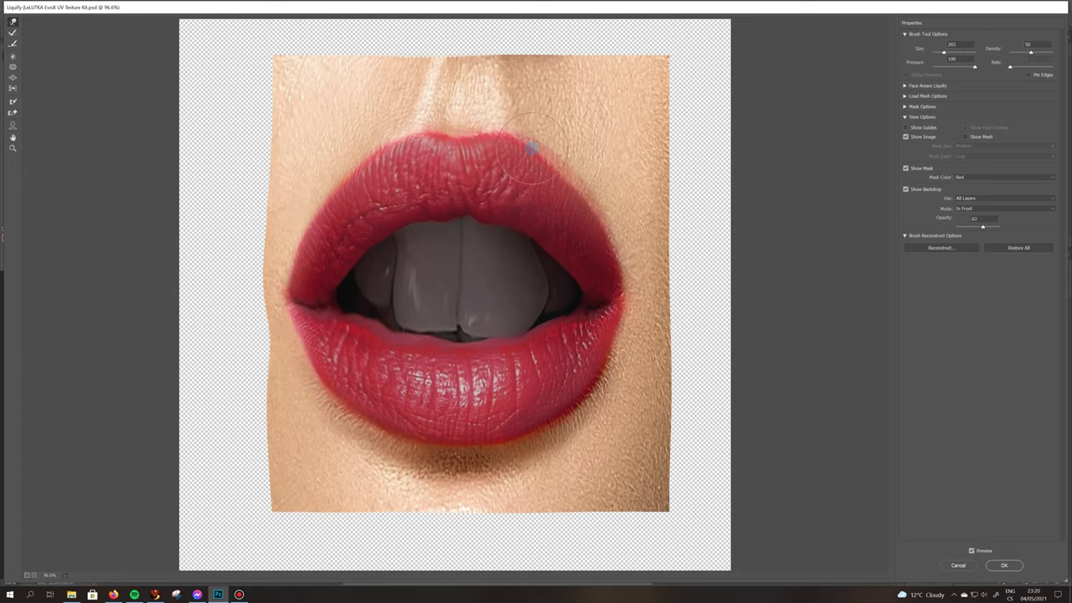
click(1004, 566)
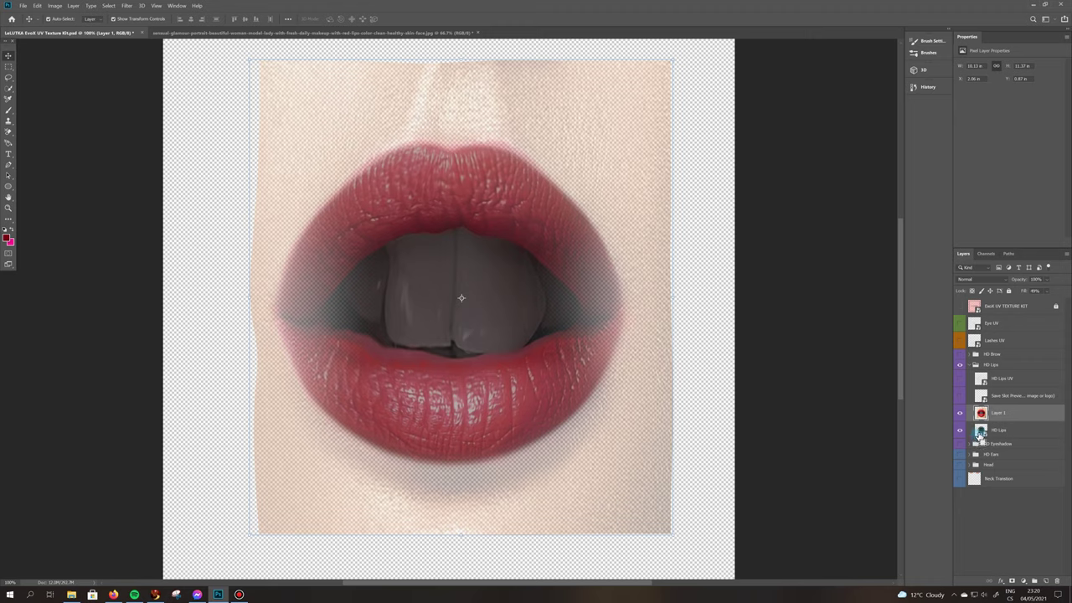
Liquify again, pushing the left lip corner and the photo's right edge inward toward the template outline.
ctrl+click(980, 433)
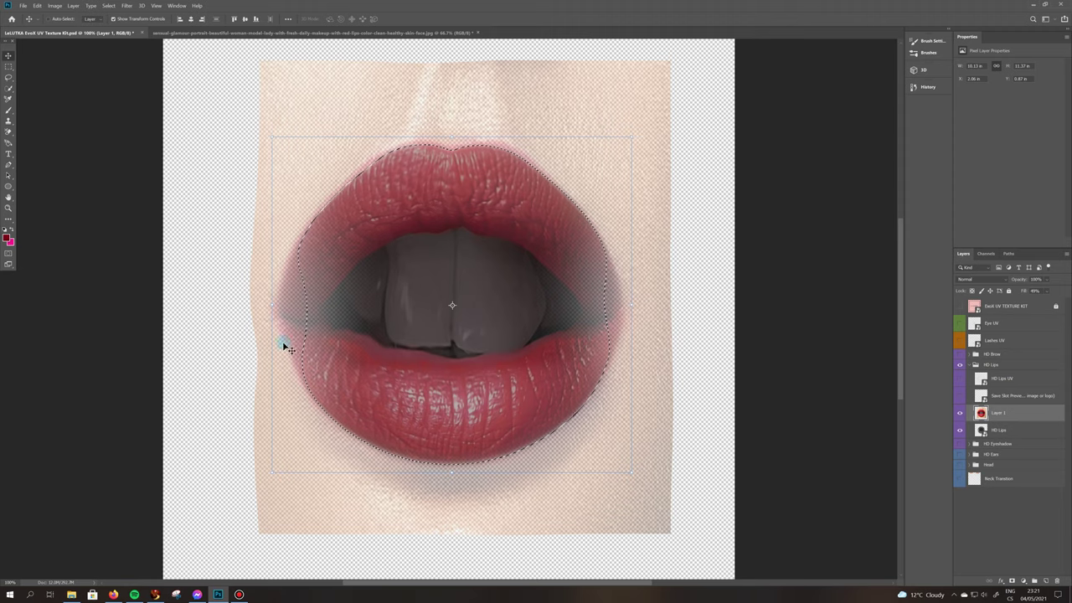
click(9, 66)
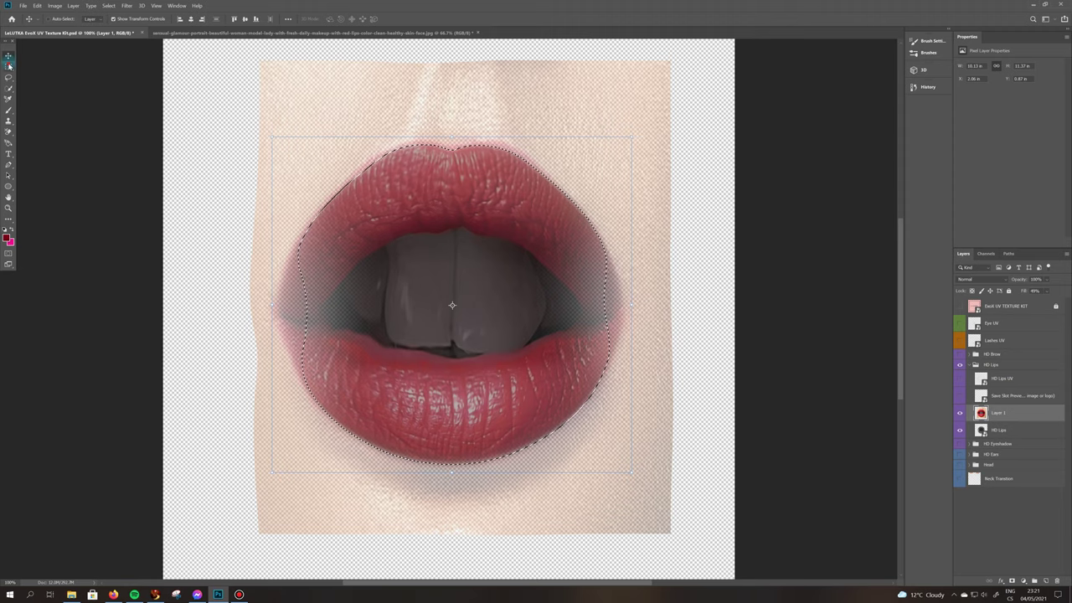
key(ctrl+d)
click(131, 6)
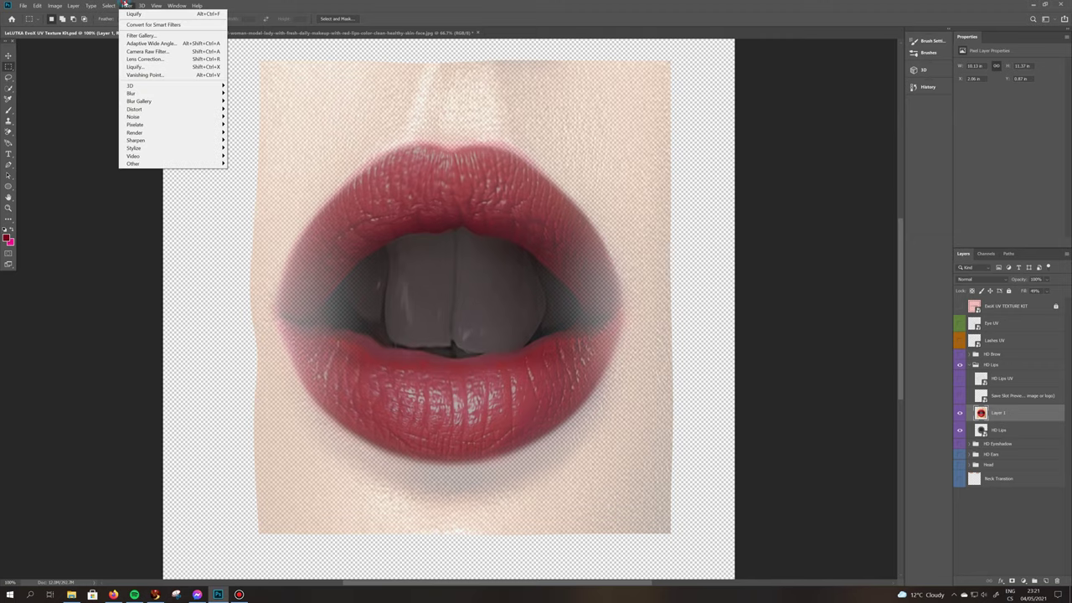
click(177, 66)
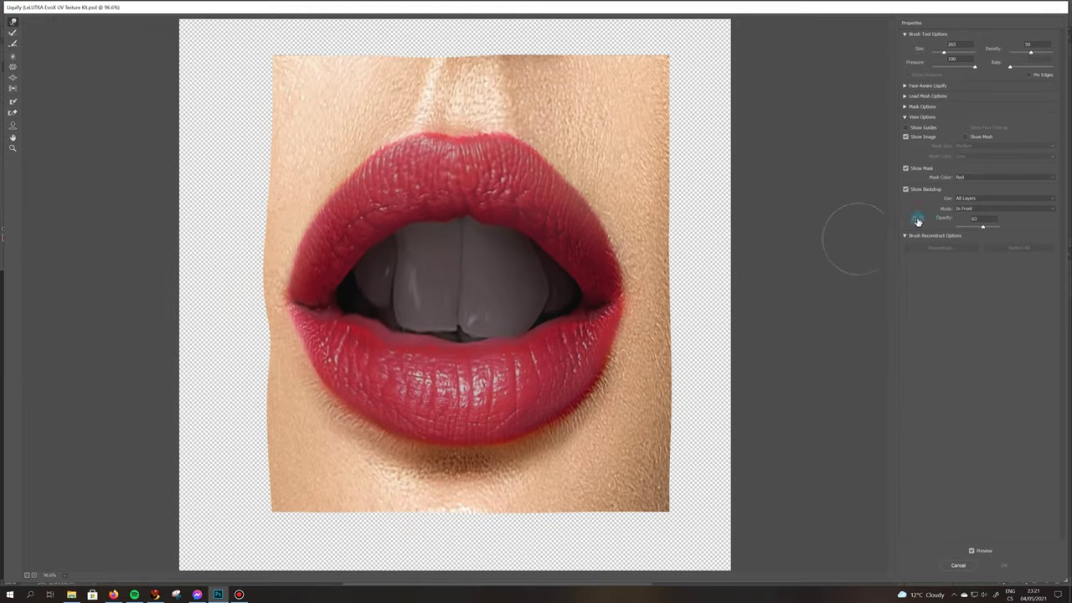
click(970, 221)
drag(266, 282, 281, 288)
mouse_move(670, 287)
mouse_down()
mouse_move(626, 281)
mouse_move(621, 203)
mouse_up()
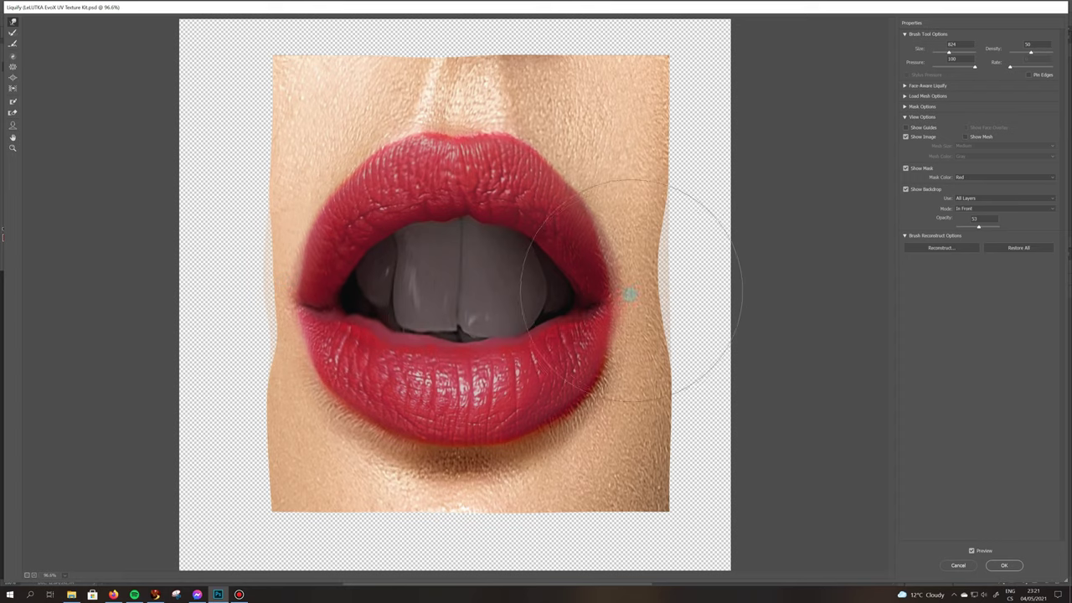
click(1004, 565)
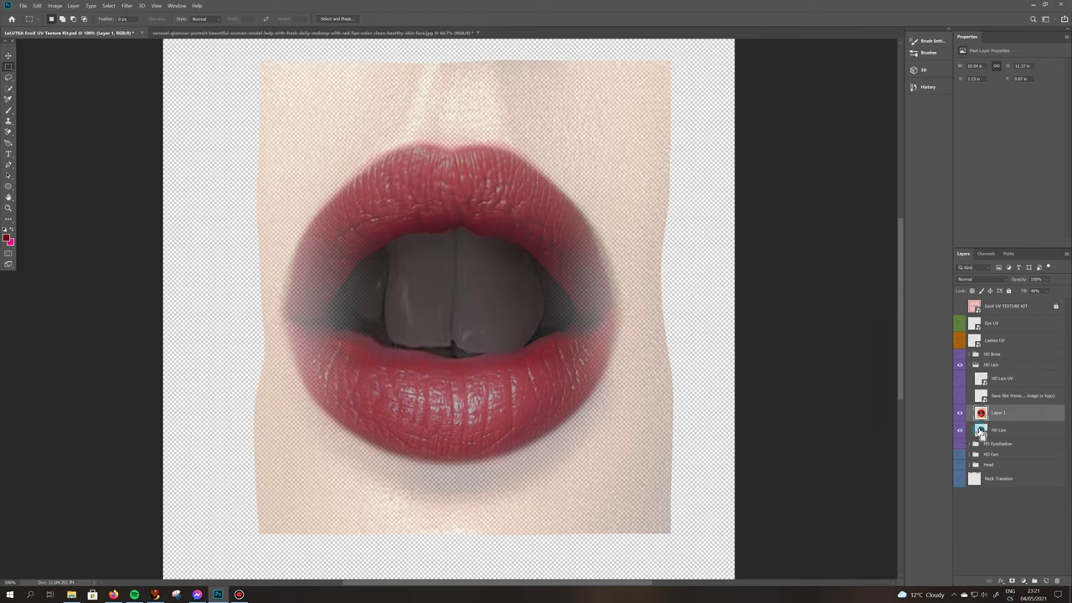
Liquify the right lip edge with a 265-size warp brush to fit the template outline.
ctrl+click(981, 431)
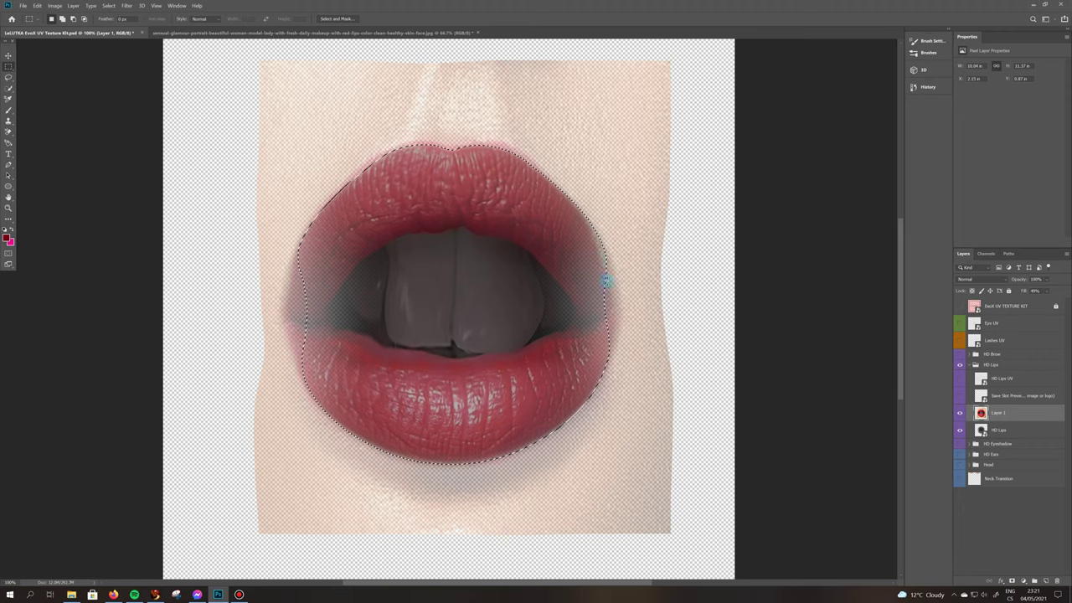
key(ctrl+d)
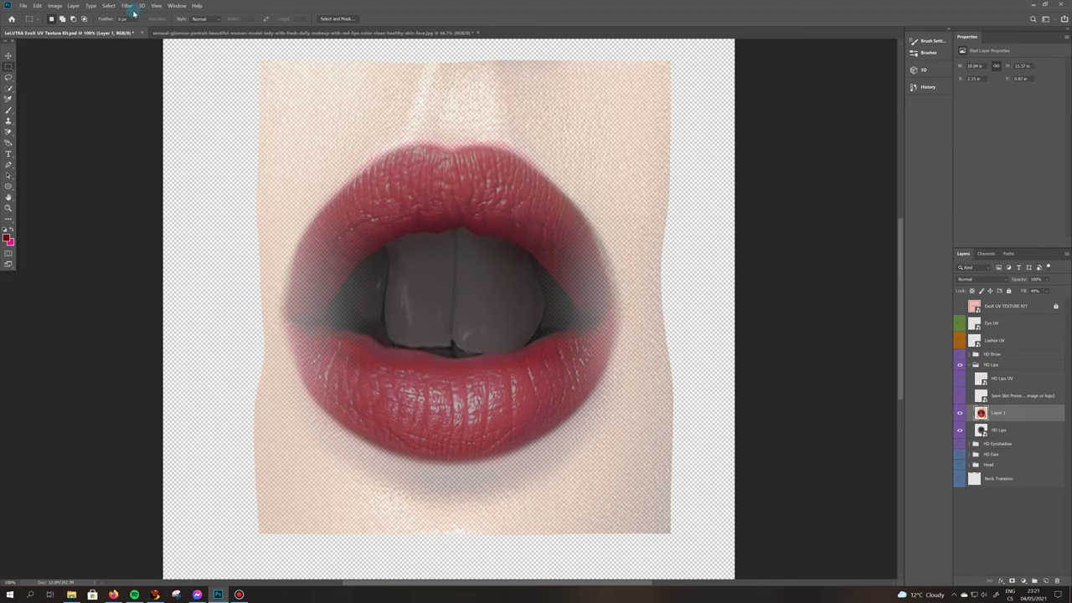
click(127, 5)
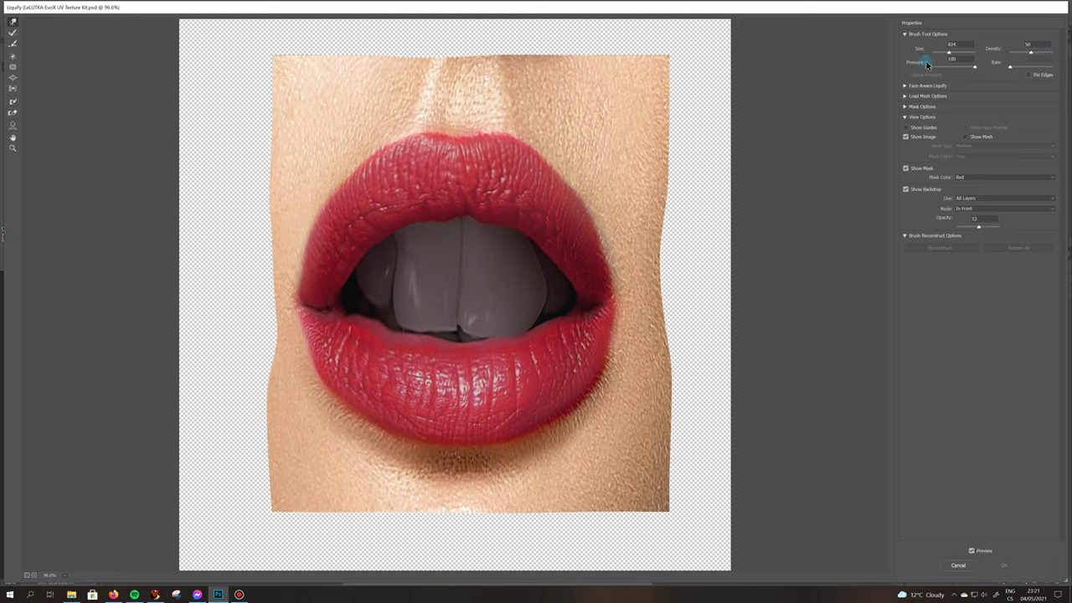
drag(946, 52, 943, 52)
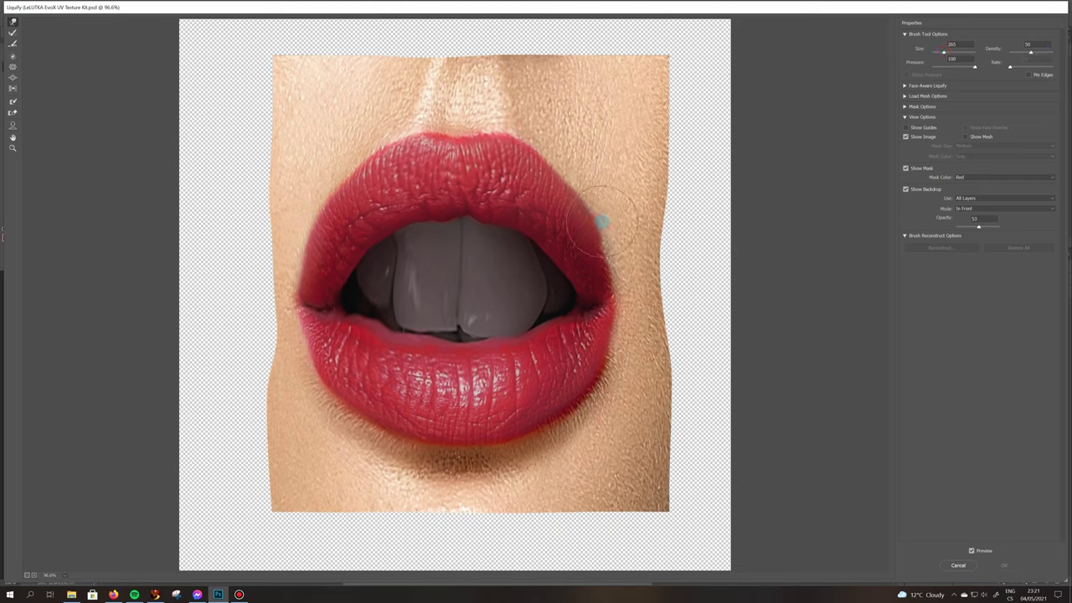
mouse_move(597, 220)
mouse_down()
mouse_move(619, 278)
mouse_move(619, 332)
mouse_up()
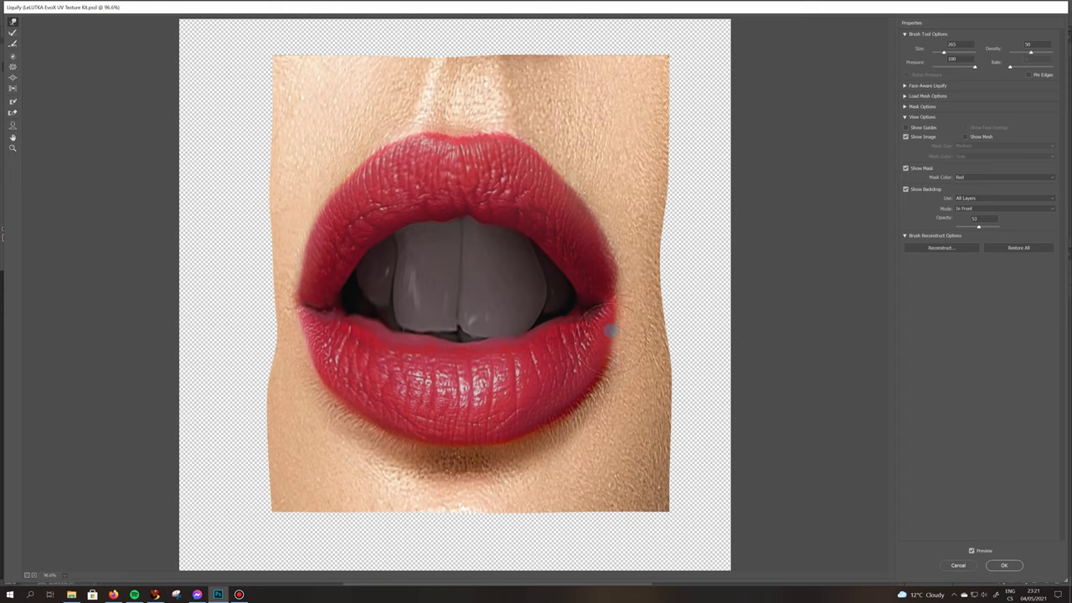
click(1006, 566)
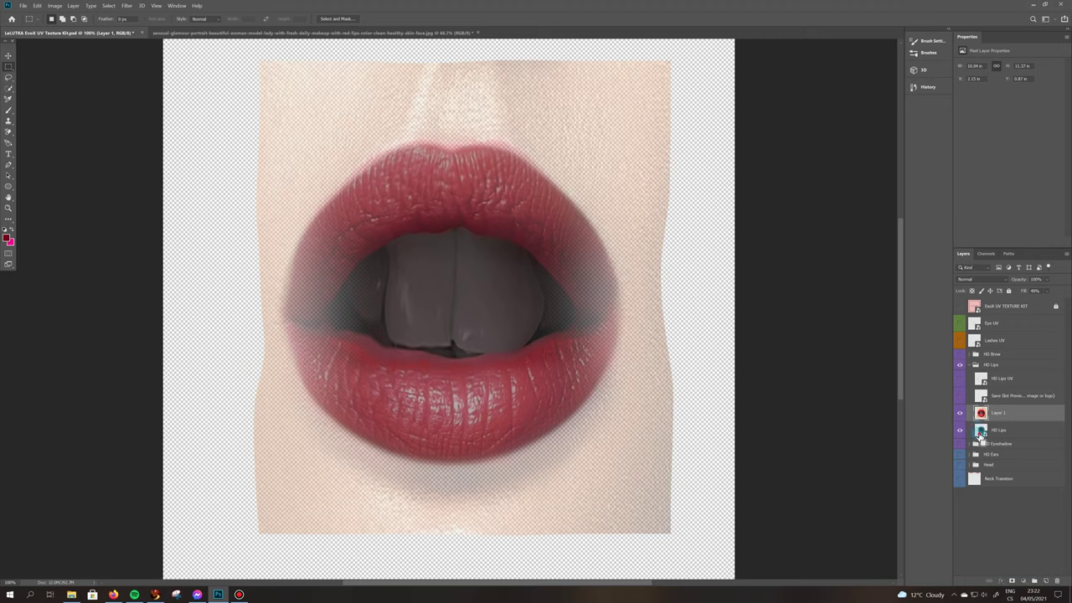
Clear the HD Lips outline selection and hide the red lips photo layer.
ctrl+click(980, 431)
click(102, 83)
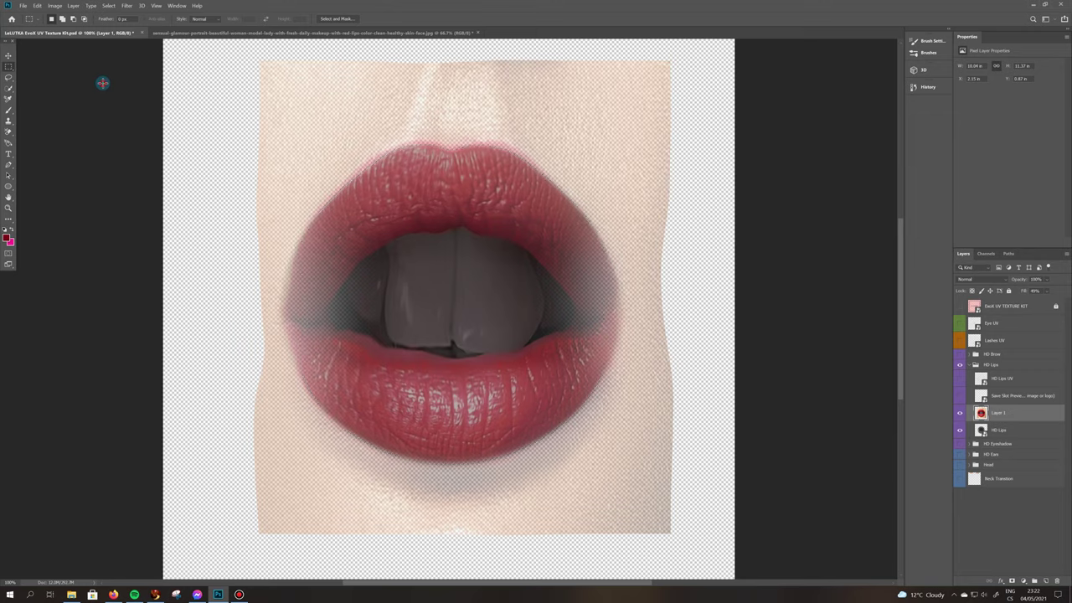
click(961, 413)
Duplicate HD Lips as 'HD Lips copy' and hide the original HD Lips layer.
right_click(1016, 429)
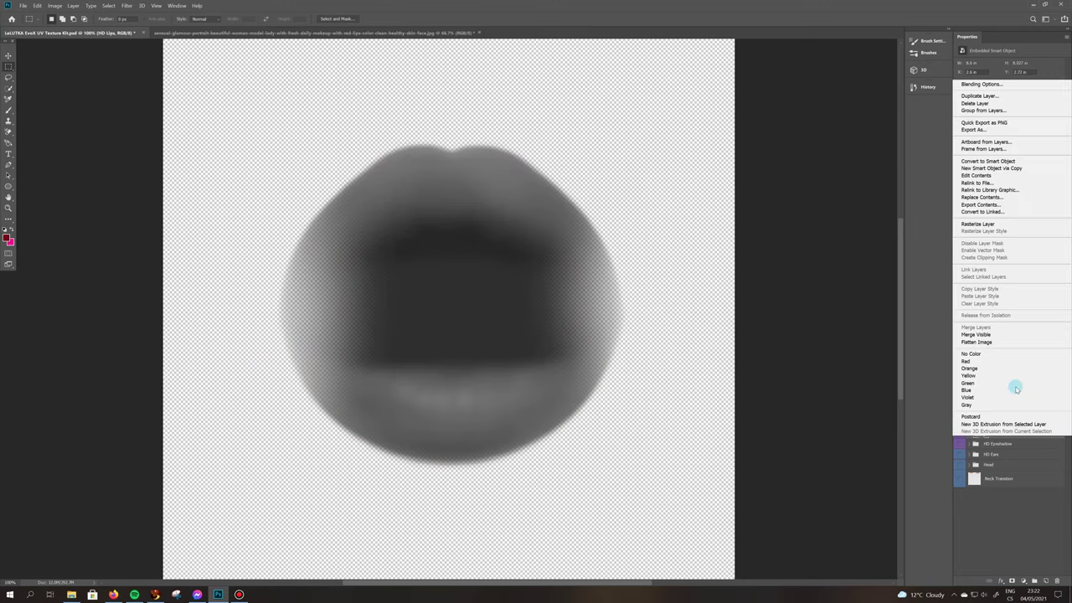
click(997, 96)
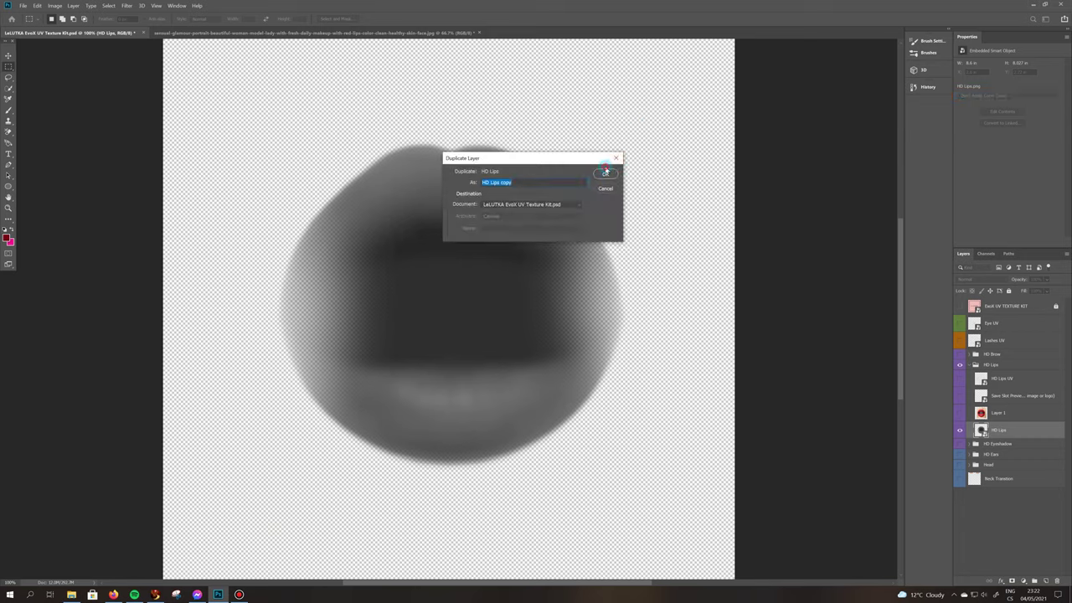
click(605, 173)
click(960, 448)
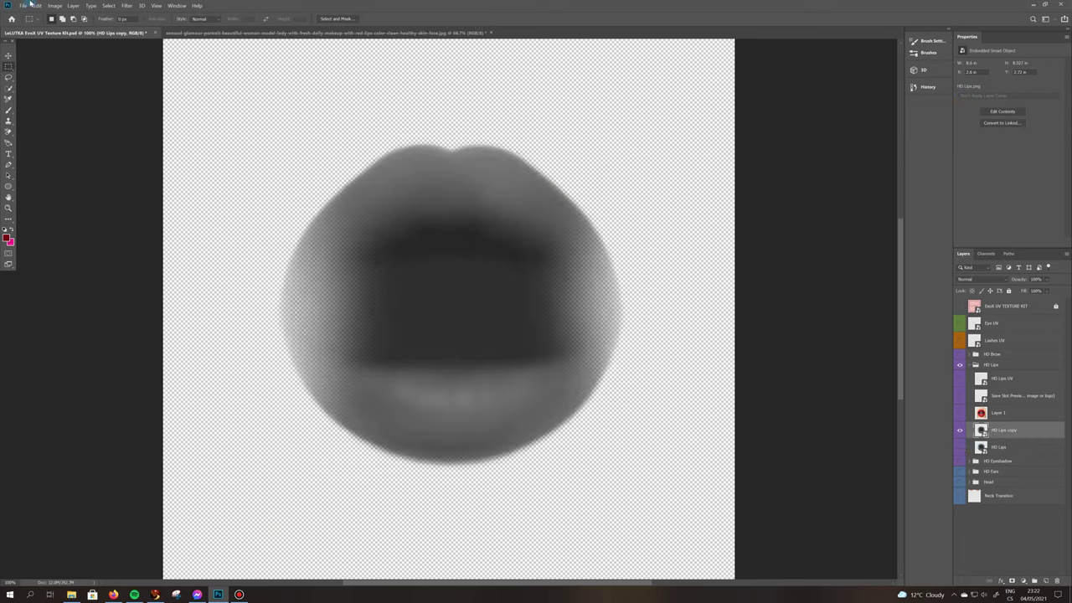
click(124, 7)
Apply a Gaussian Blur to the HD Lips copy layer.
mouse_move(149, 95)
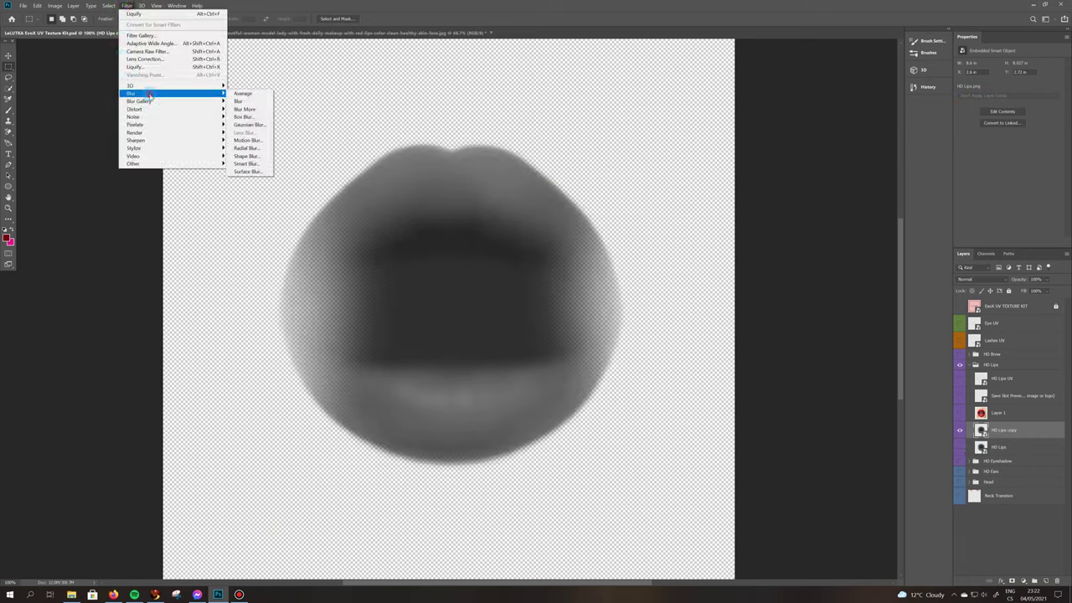
click(249, 124)
key(Return)
click(961, 412)
Show the red lips again, fill the lip area with red, and add an empty Layer 2.
ctrl+click(981, 413)
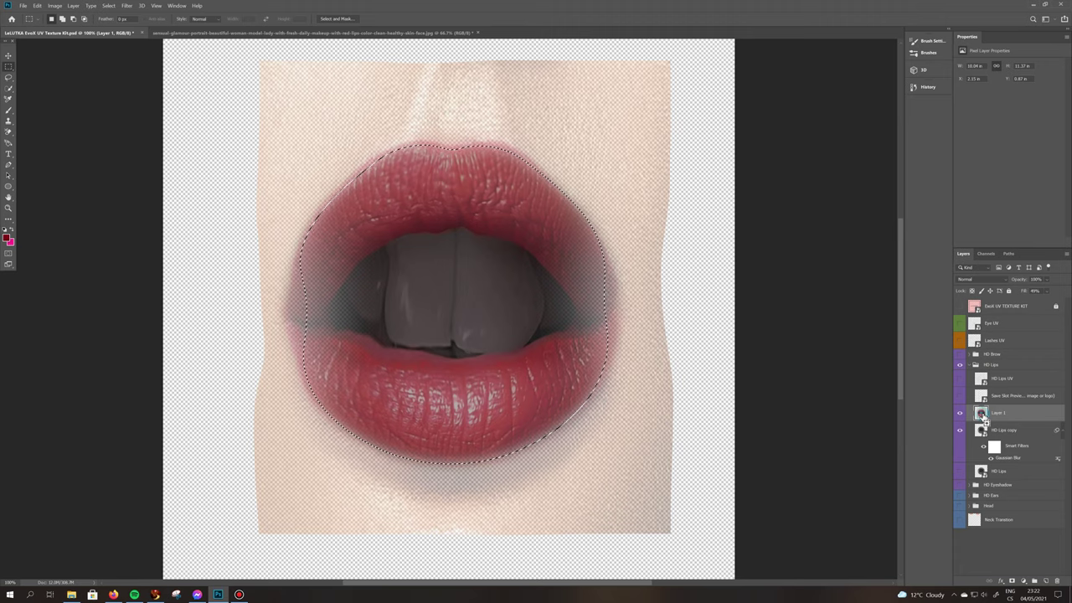
key(alt+BackSpace)
key(ctrl+shift+alt+n)
key(ctrl+d)
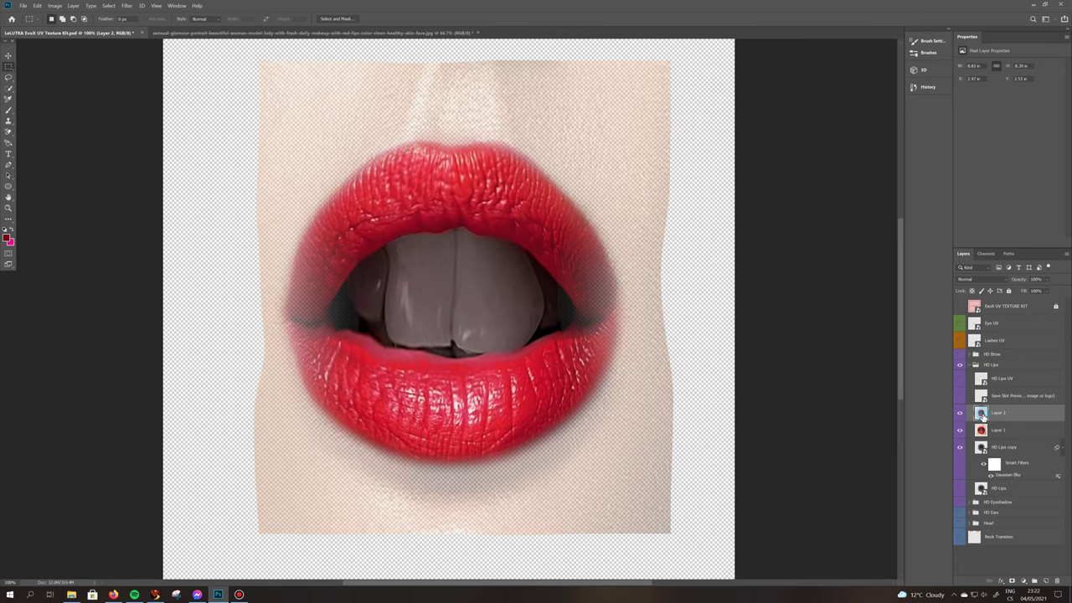